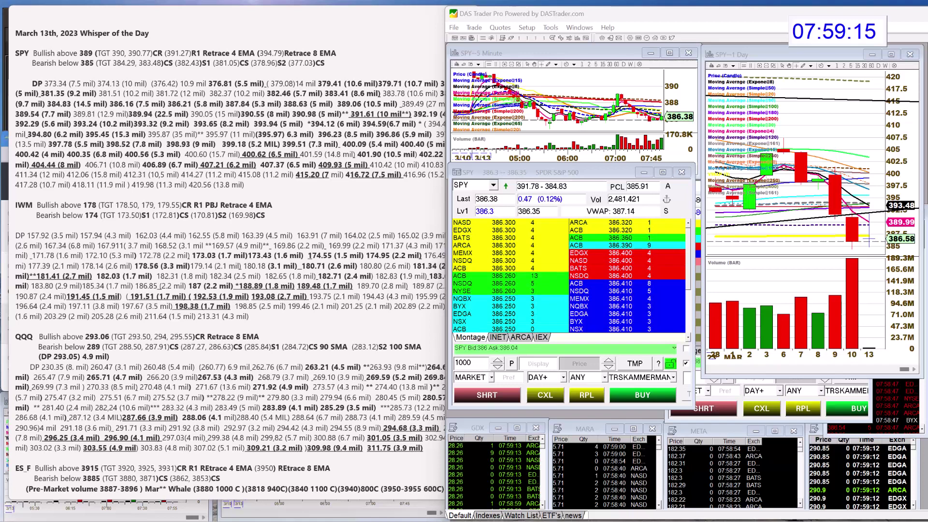
# - Bring the dark-pool notes forward and highlight the SPY level '*391.61 (10 mil)'
pyautogui.click(409, 160)
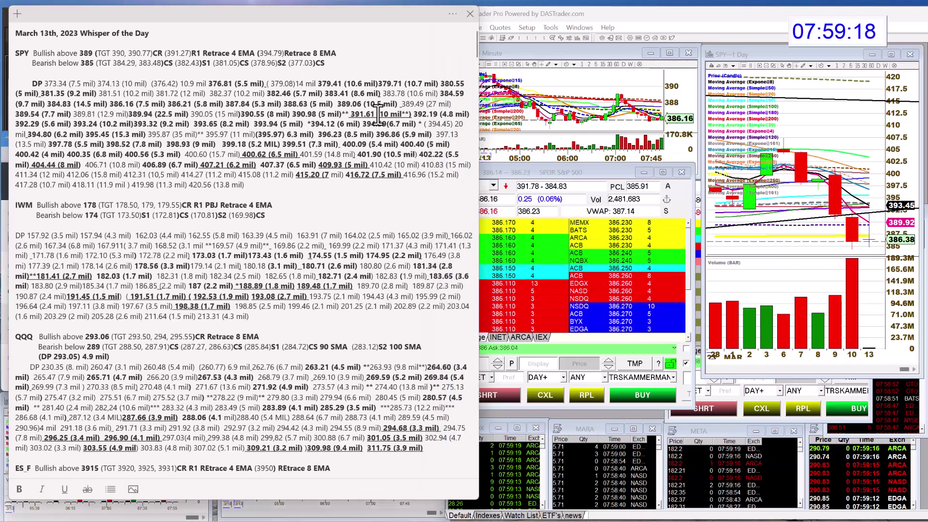
pyautogui.click(348, 114)
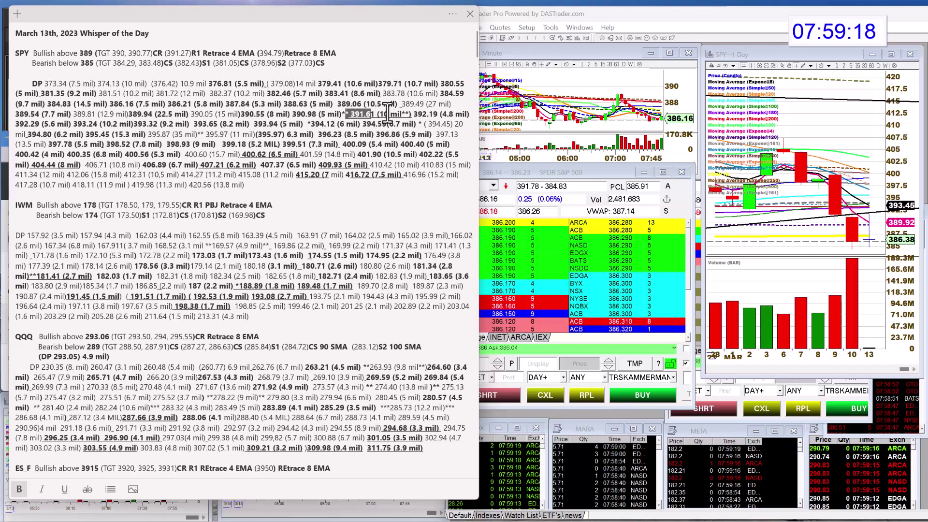
pyautogui.moveTo(348, 114); pyautogui.dragTo(415, 115)
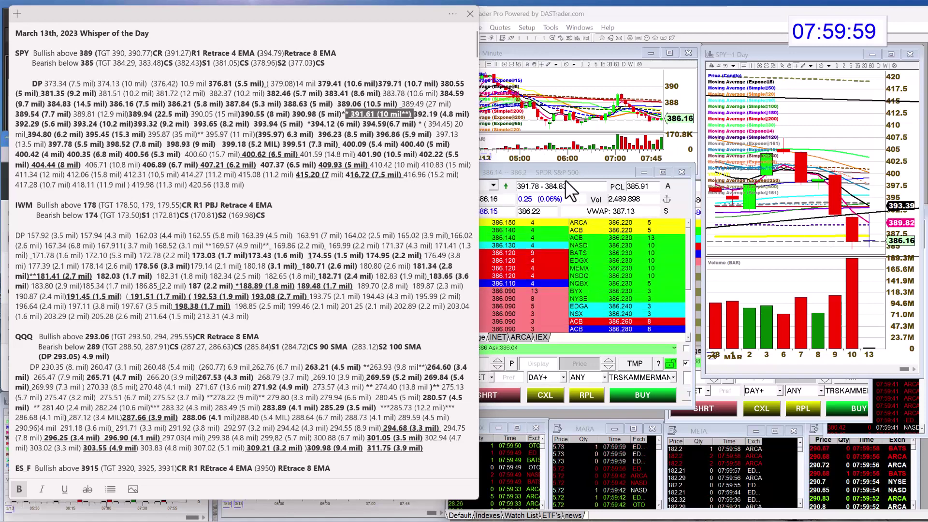
# - Load IWM, then QQQ, into the DAS montage and linked charts
pyautogui.click(484, 188)
pyautogui.click(484, 187)
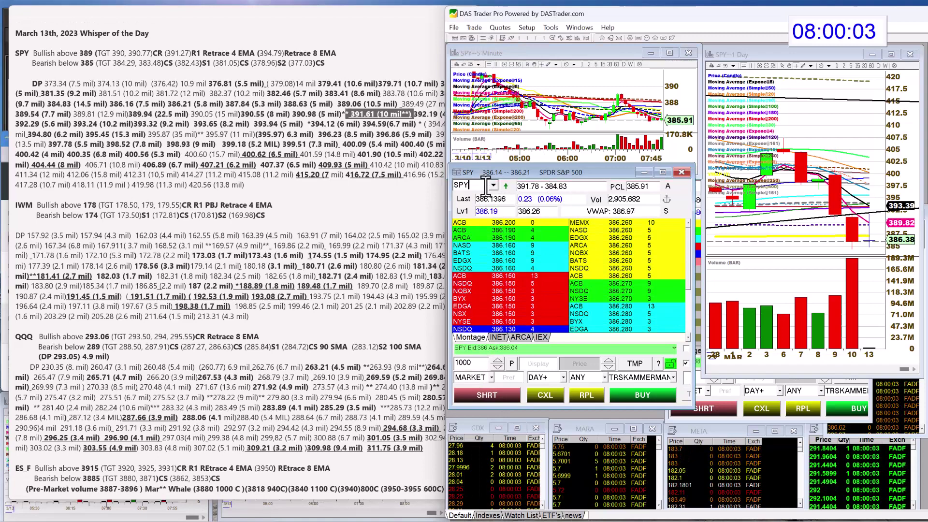
pyautogui.press('BackSpace')
pyautogui.press('BackSpace')
pyautogui.press('BackSpace')
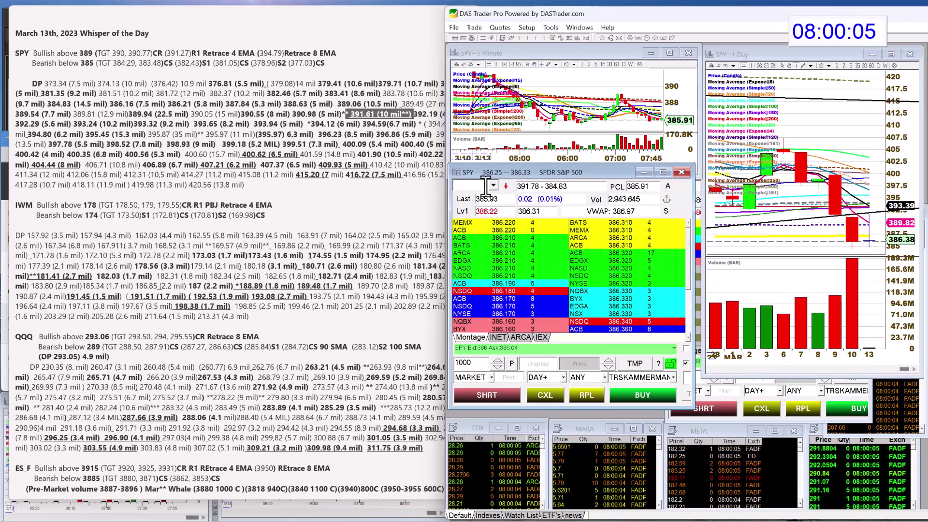
pyautogui.write('IWM')
pyautogui.press('Return')
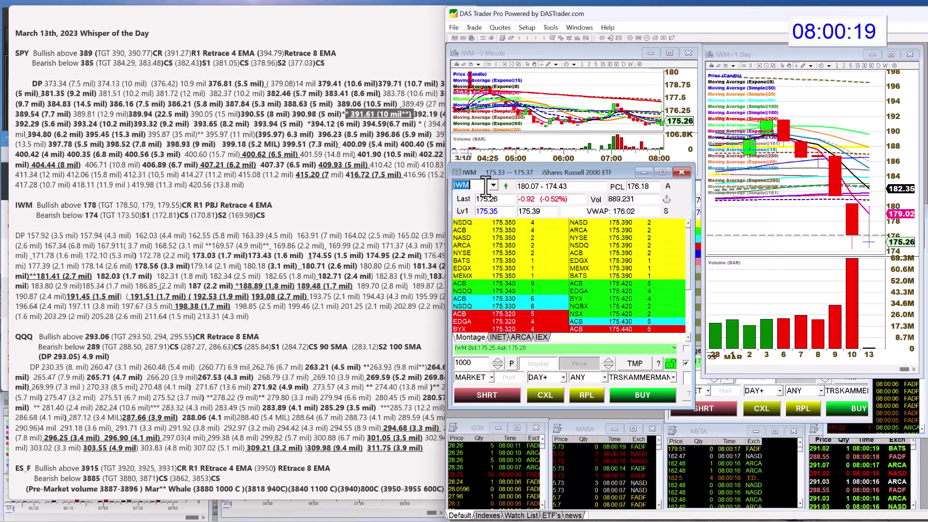
pyautogui.write('QQQ')
pyautogui.press('Return')
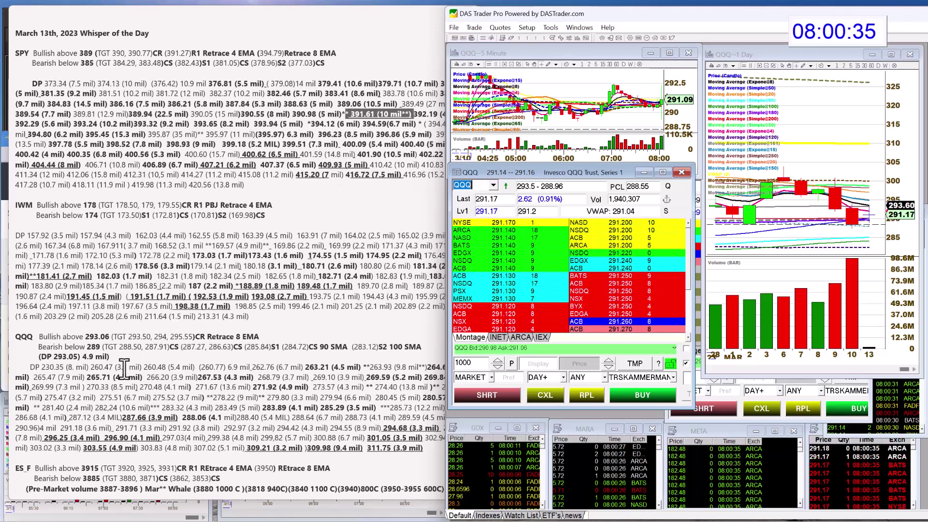
# - Narrow the levels note window so more of the QQQ montage is visible
pyautogui.click(97, 352)
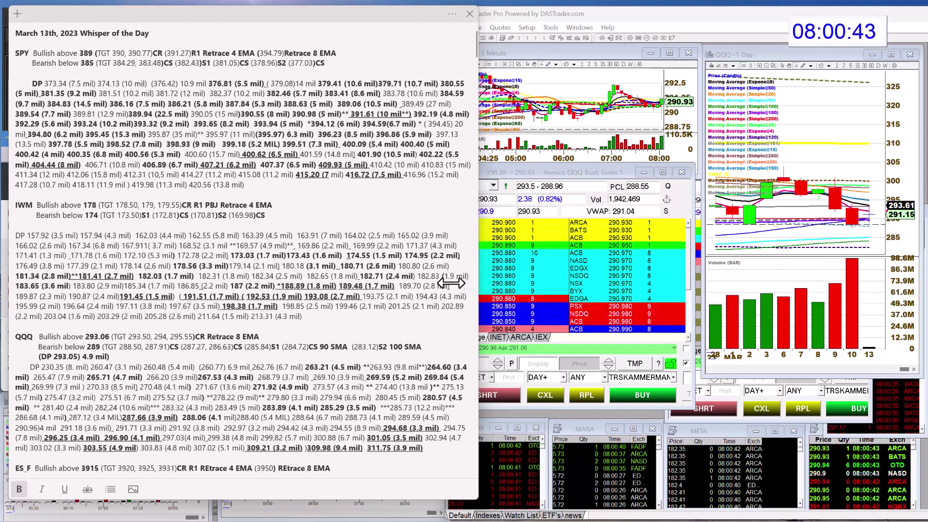
pyautogui.moveTo(451, 283); pyautogui.dragTo(447, 283)
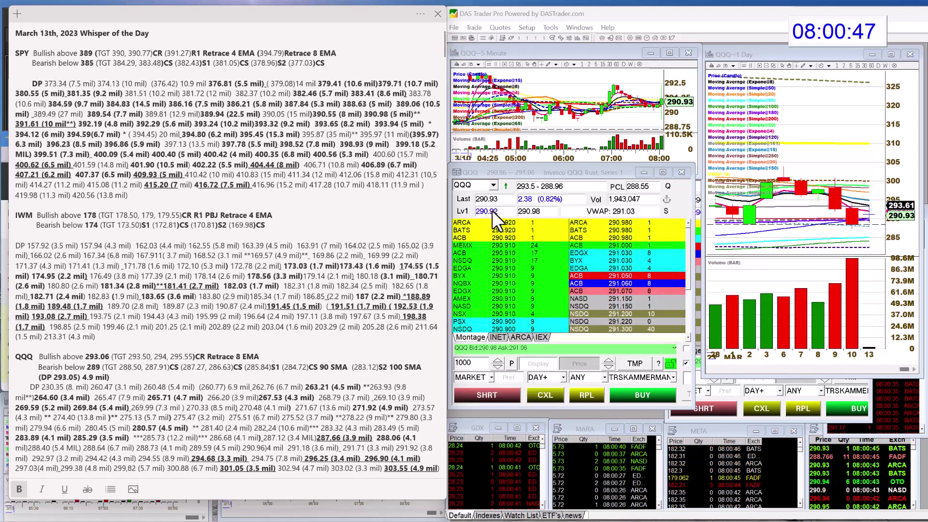
pyautogui.click(475, 184)
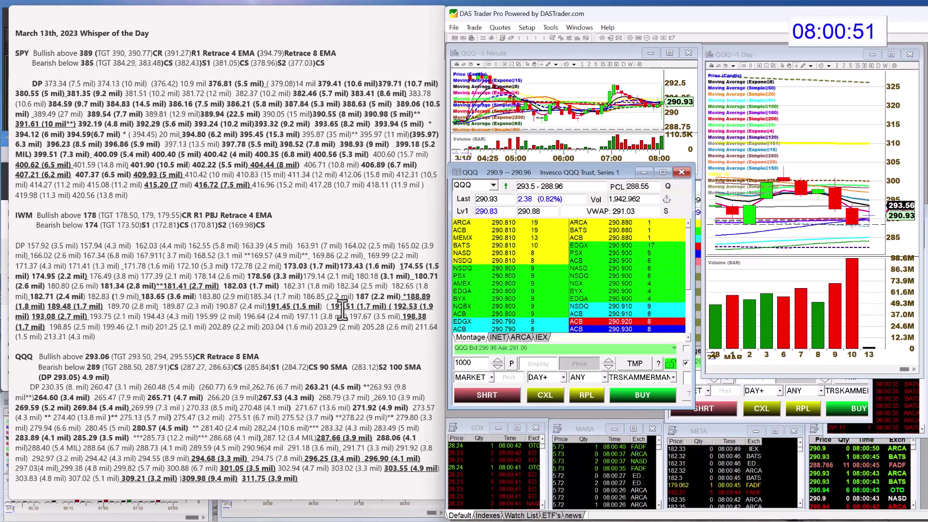
pyautogui.scroll(-5, 342, 308)
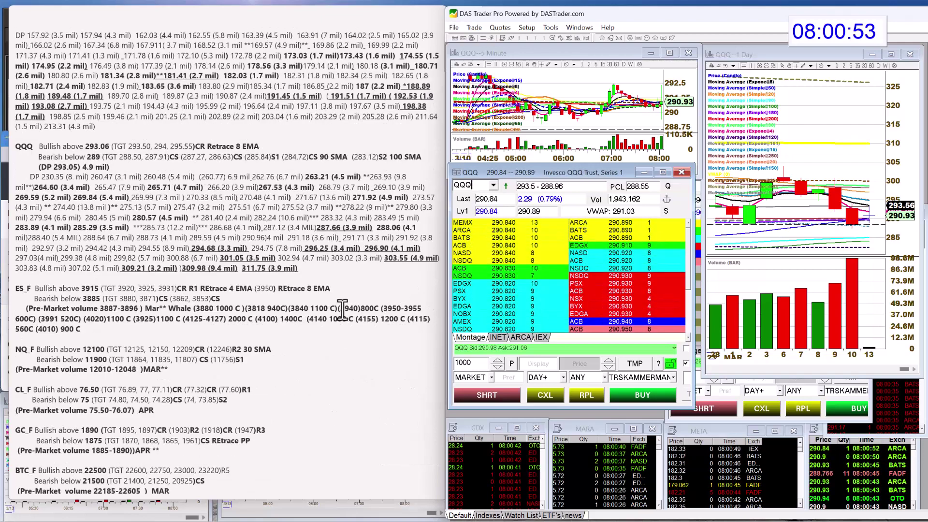
pyautogui.scroll(-2, 342, 308)
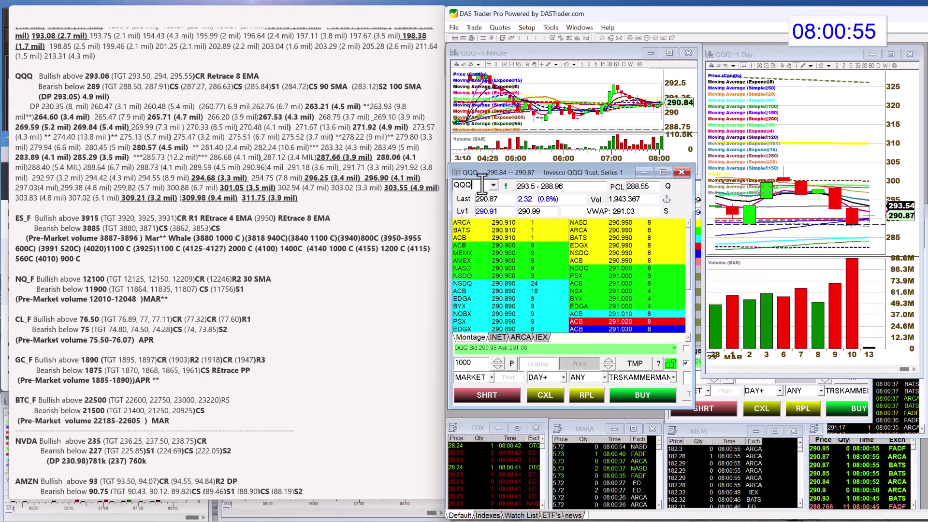
# - Load the #ES future, then #NQ, into the montage and charts
pyautogui.press('BackSpace')
pyautogui.press('BackSpace')
pyautogui.press('BackSpace')
pyautogui.write('#ES')
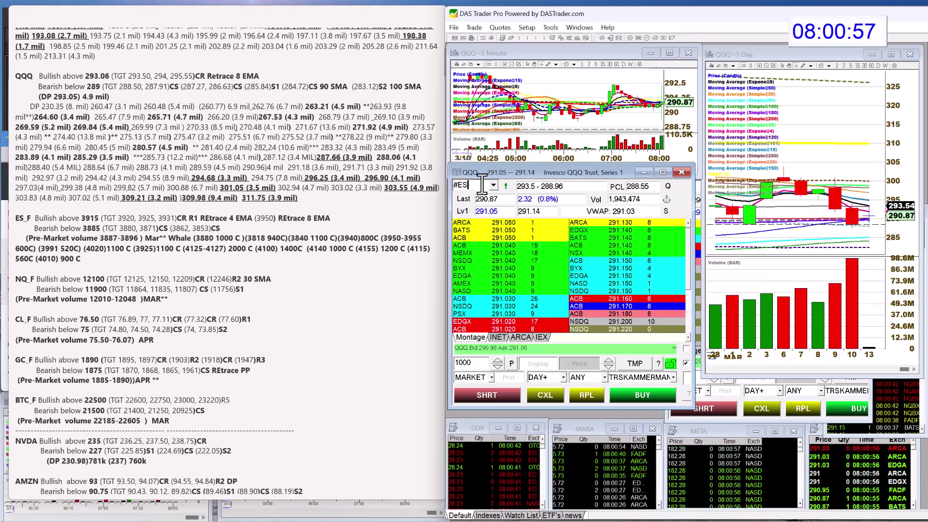
pyautogui.press('Return')
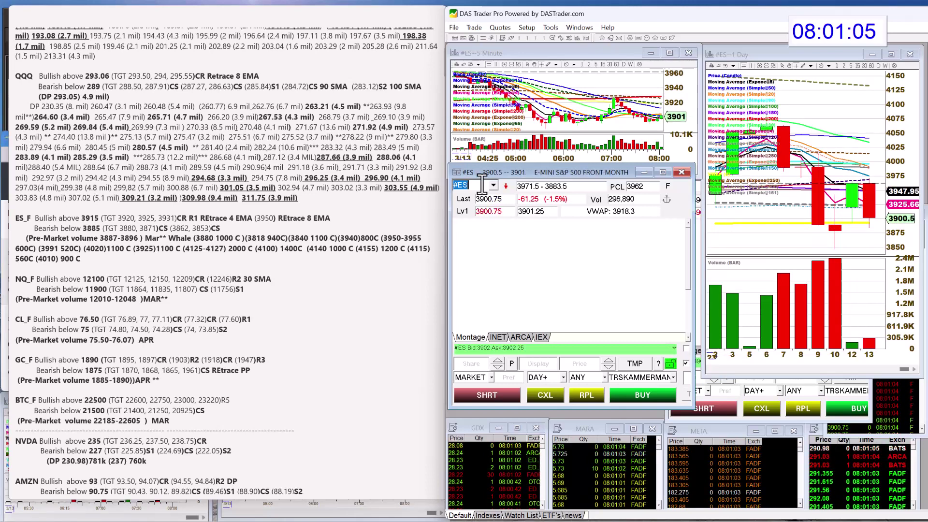
pyautogui.write('#N')
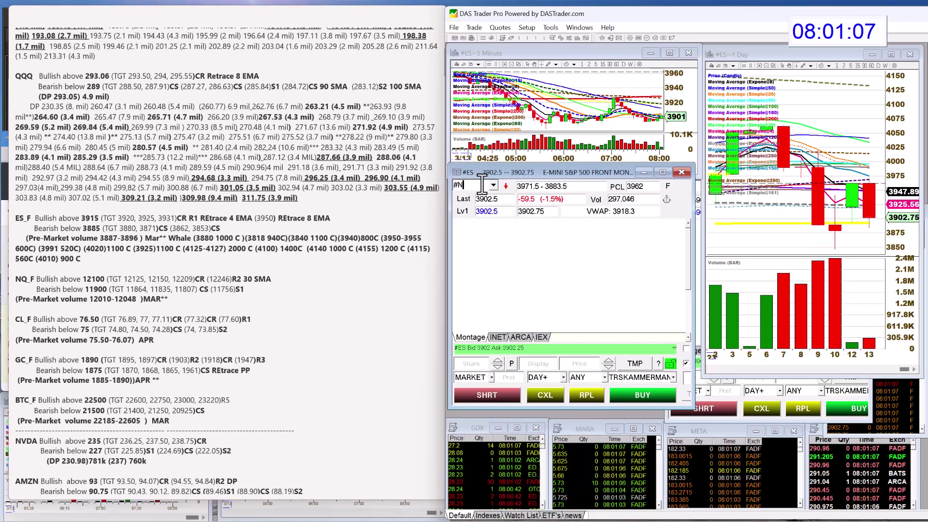
pyautogui.write('Q')
pyautogui.press('Return')
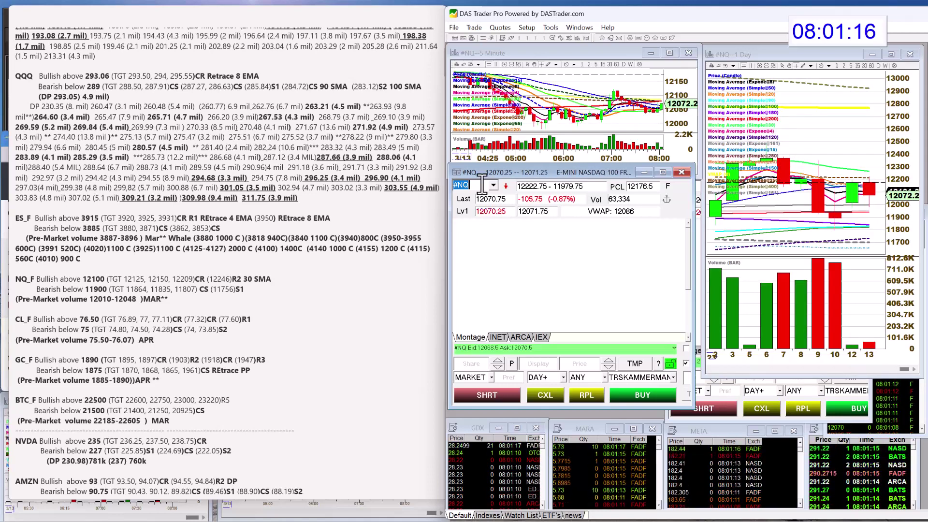
pyautogui.hotkey('alt', 'Tab')
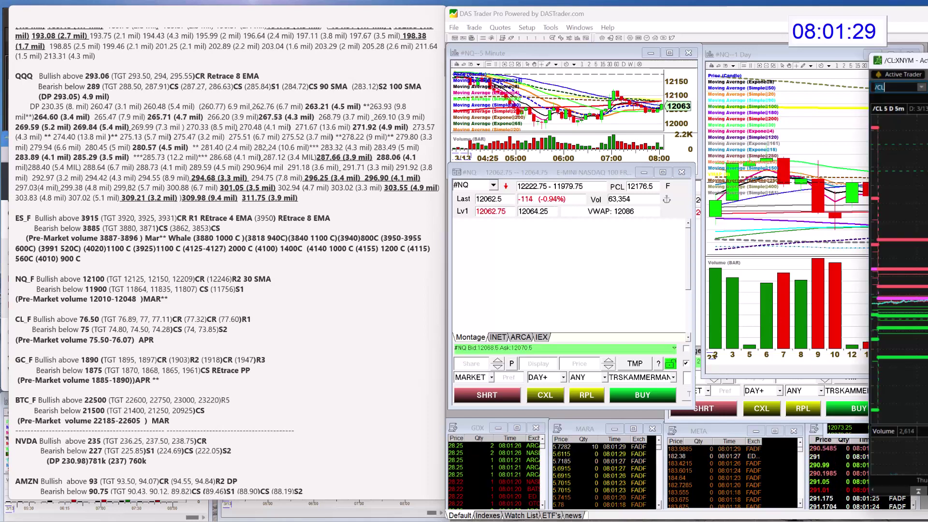
# - Move the thinkorswim /CL chart over DAS and zoom in on today's crude oil
pyautogui.hotkey('alt', 'Tab')
pyautogui.moveTo(671, 63); pyautogui.dragTo(635, 55)
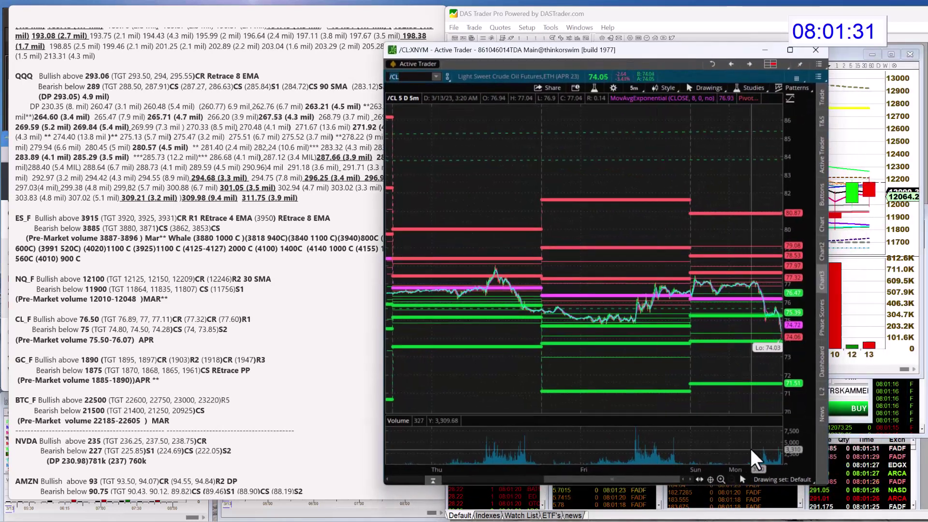
pyautogui.click(718, 475)
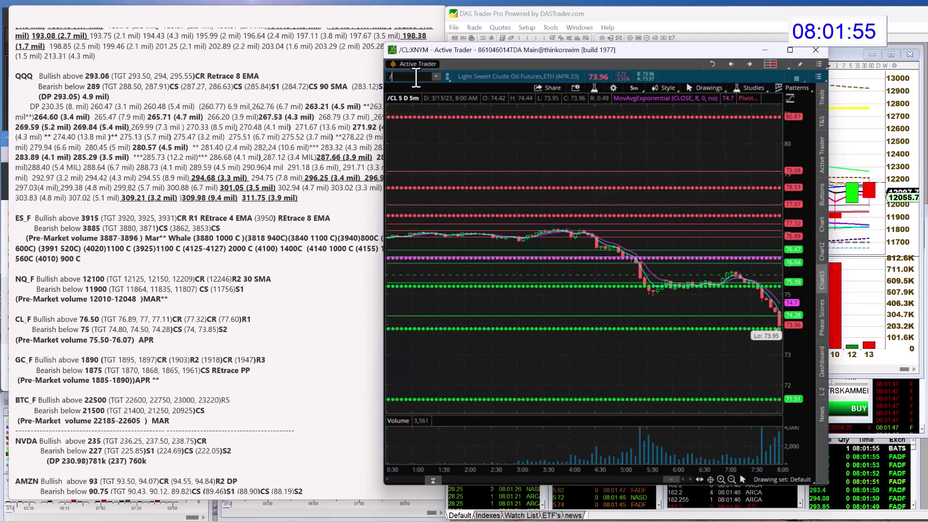
pyautogui.write('GC')
# - Switch the chart to gold /GC, then Bitcoin /BTC, zooming in on each
pyautogui.press('Return')
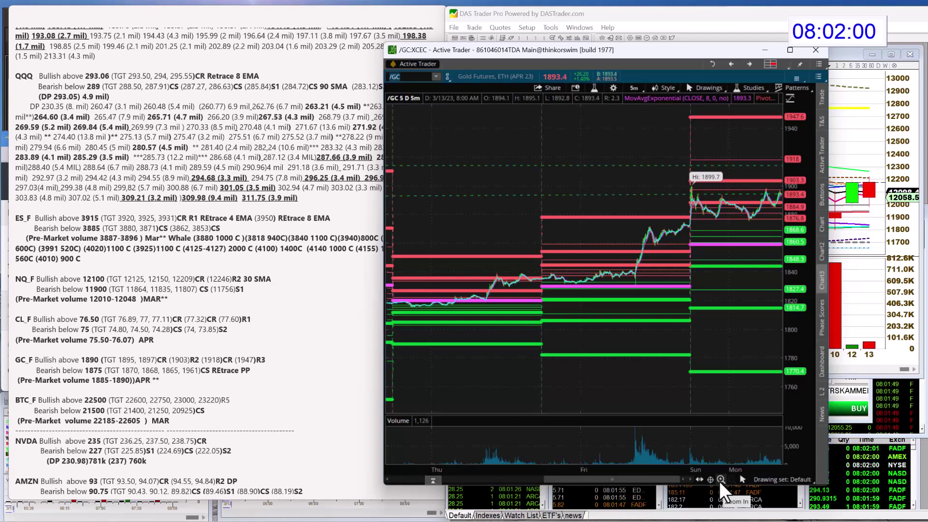
pyautogui.click(718, 478)
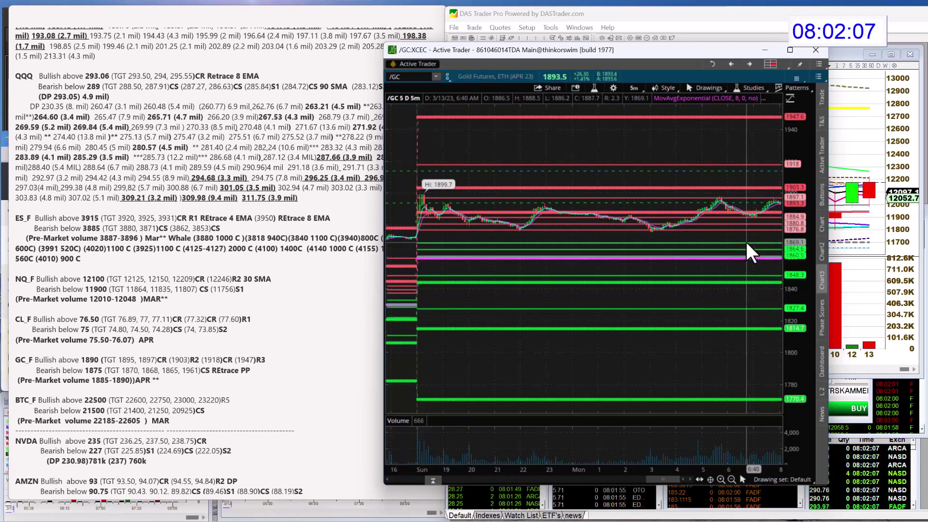
pyautogui.click(424, 78)
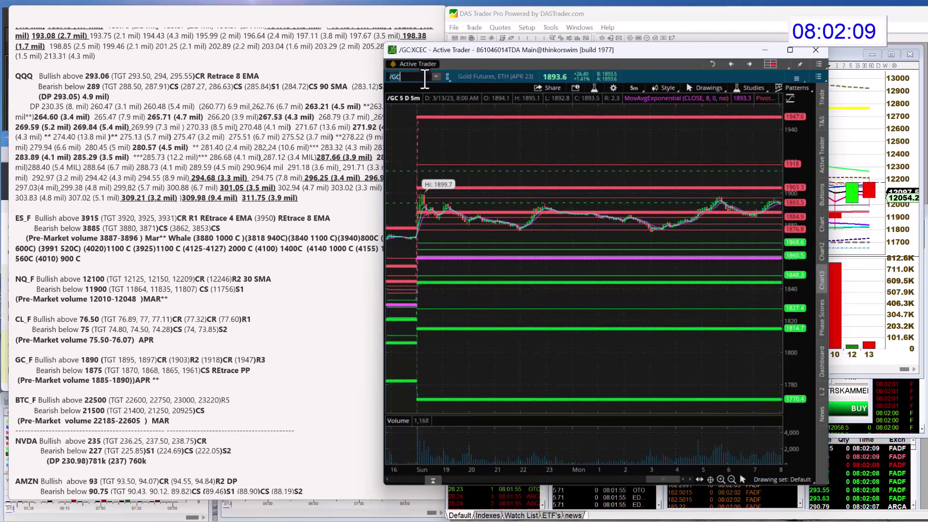
pyautogui.write('/BTC')
pyautogui.press('Return')
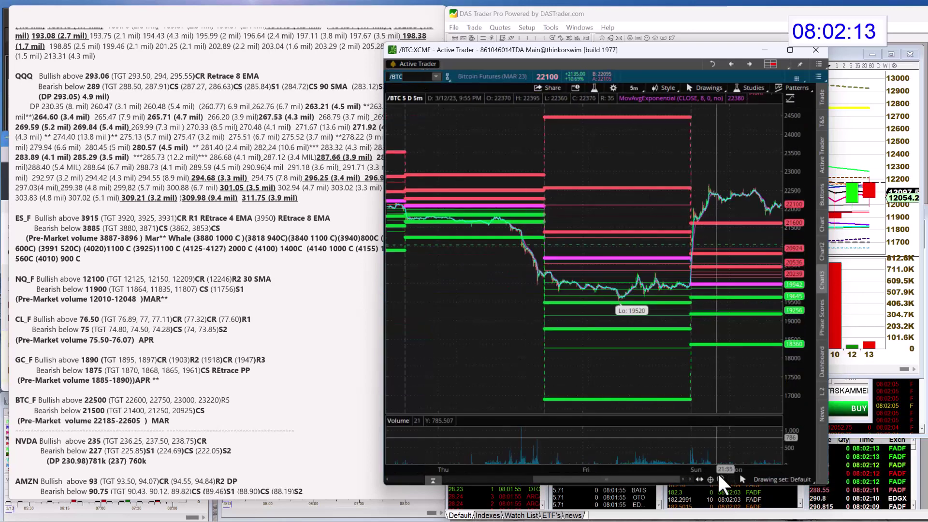
pyautogui.click(718, 479)
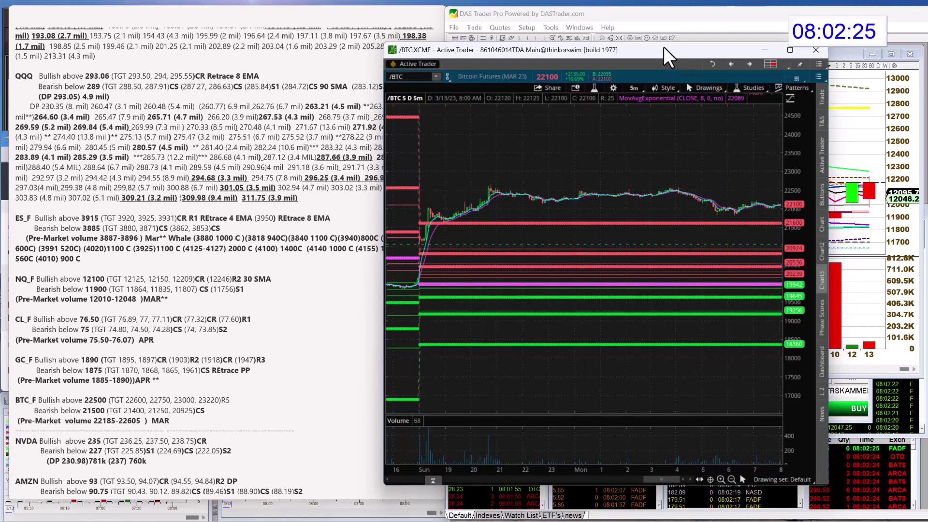
# - Close thinkorswim and load NVDA into the DAS montage and charts
pyautogui.hotkey('alt', 'Tab')
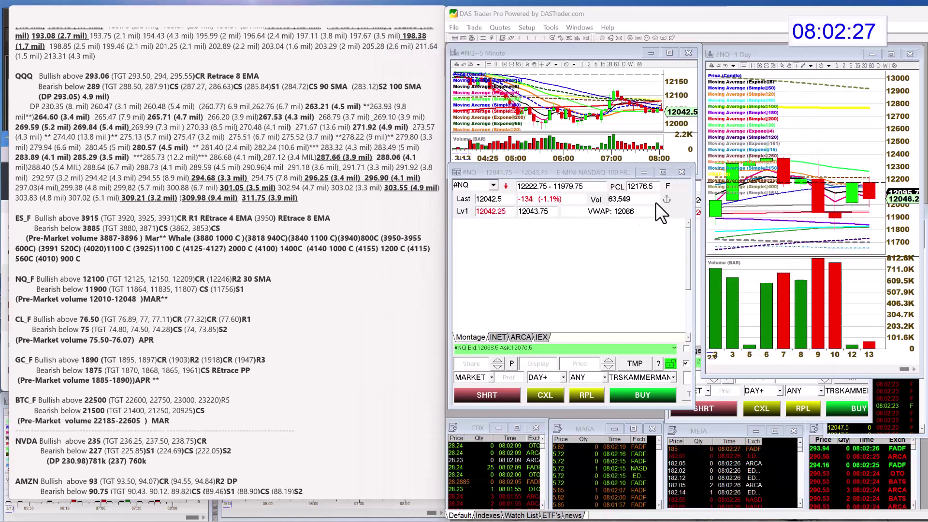
pyautogui.scroll(-5, 371, 322)
pyautogui.click(481, 186)
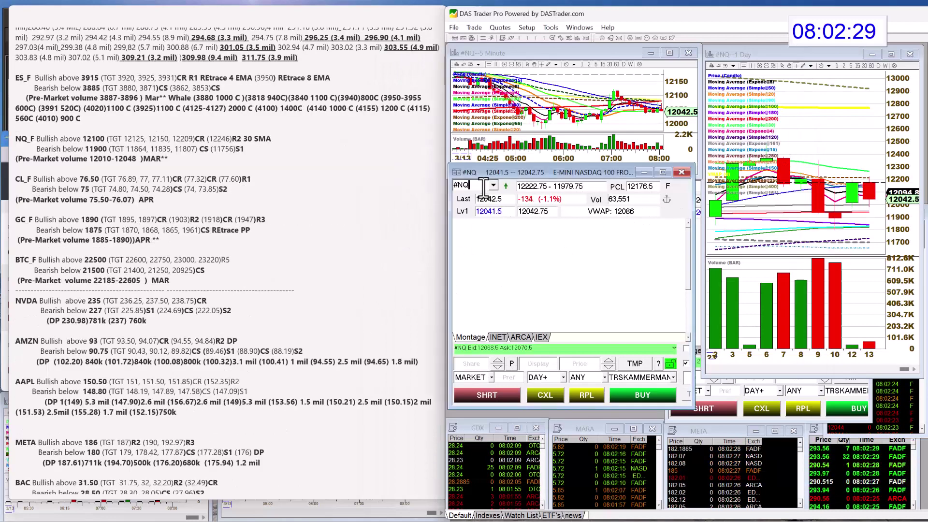
pyautogui.press('BackSpace')
pyautogui.press('BackSpace')
pyautogui.press('BackSpace')
pyautogui.write('N')
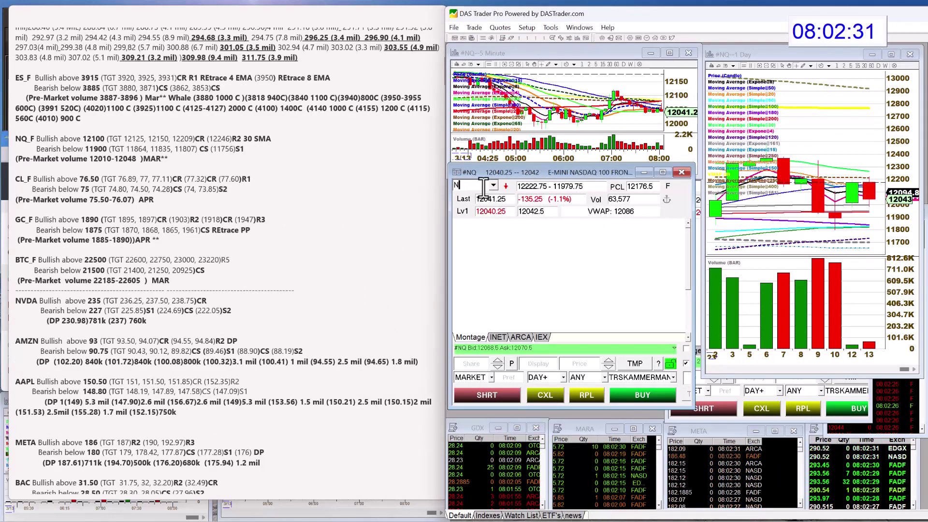
pyautogui.write('VDA')
pyautogui.press('Return')
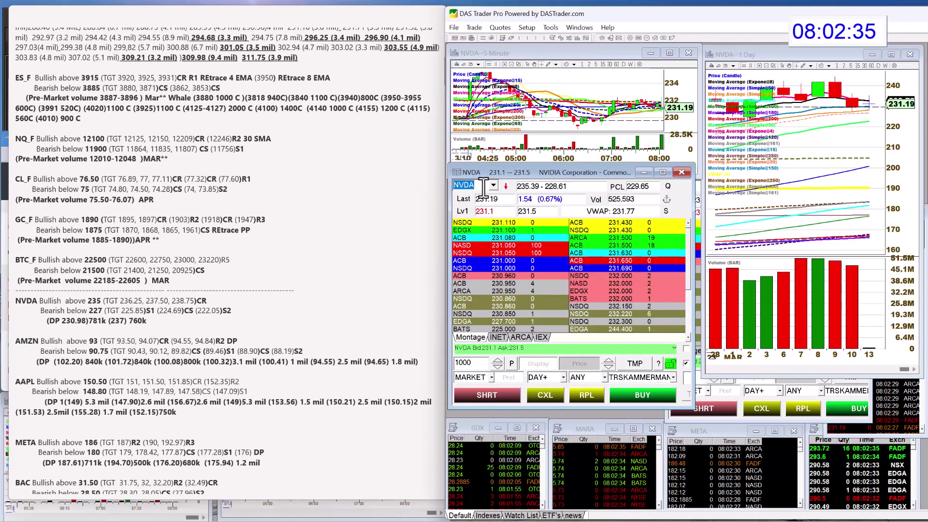
pyautogui.scroll(-4, 384, 291)
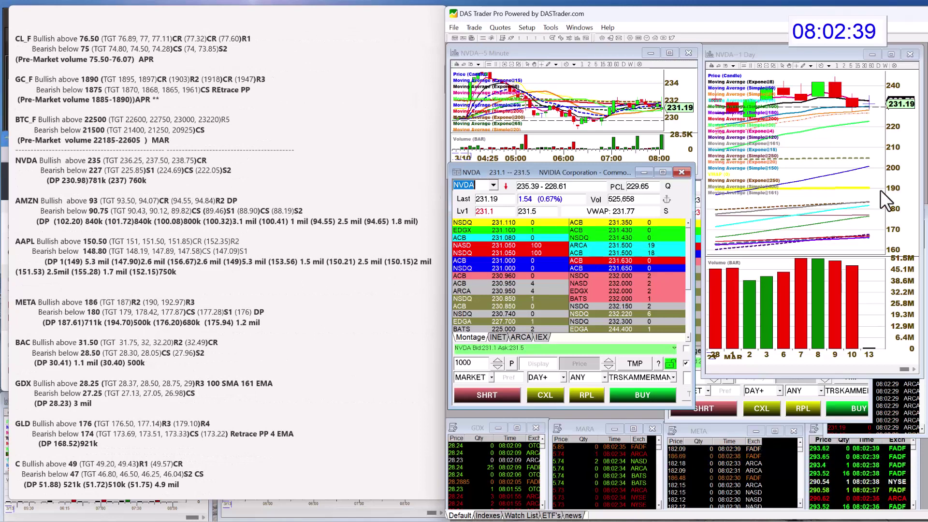
# - Replace NVDA with AMZN in the montage and charts
pyautogui.click(486, 185)
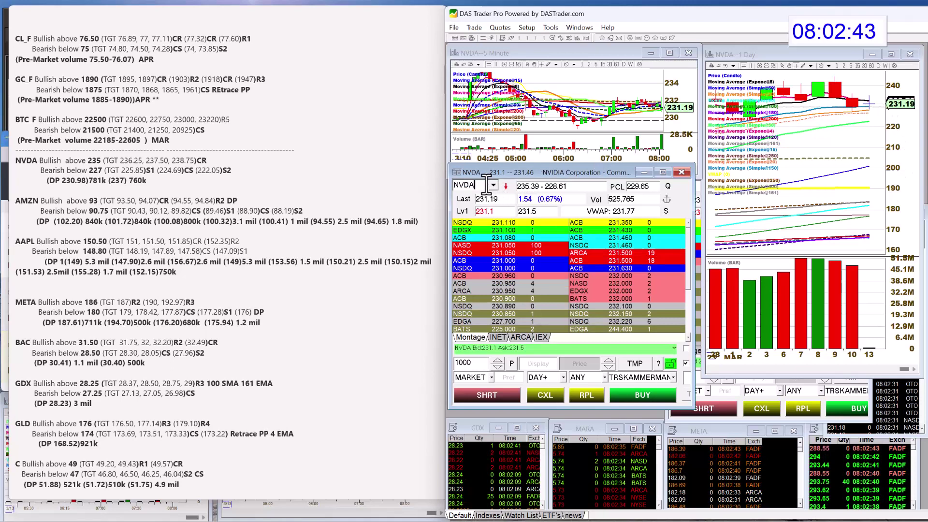
pyautogui.press('BackSpace')
pyautogui.press('BackSpace')
pyautogui.press('BackSpace')
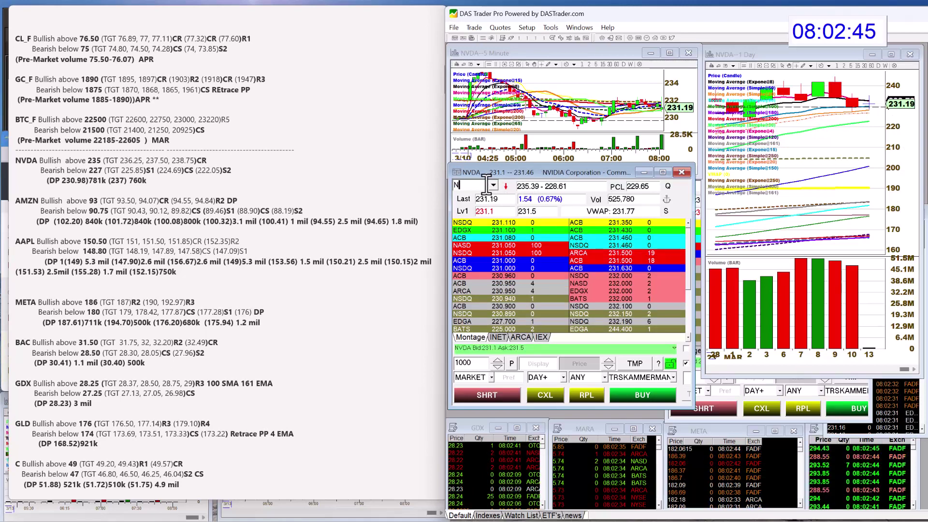
pyautogui.press('BackSpace')
pyautogui.write('AMZN')
pyautogui.press('Return')
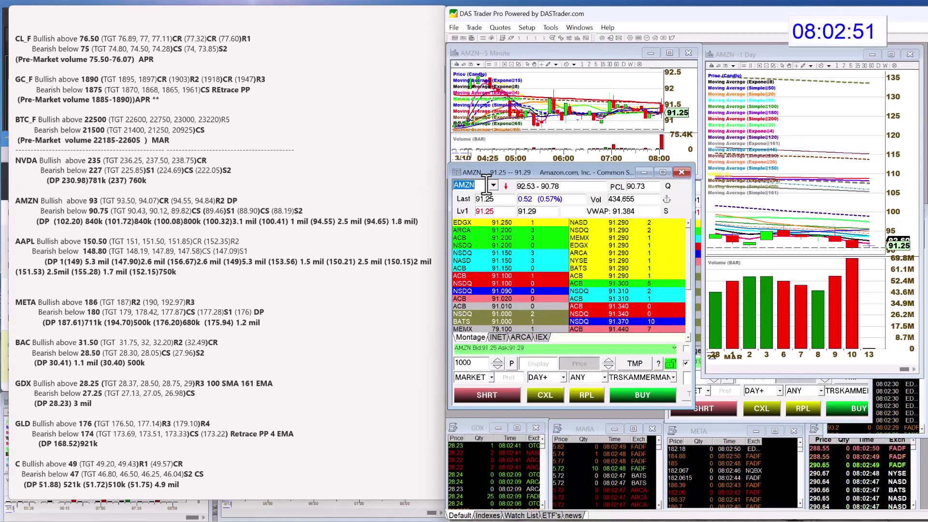
pyautogui.write('AAPL')
# - Step through AAPL, META and BAC, ending on GDX in the montage and charts
pyautogui.press('Return')
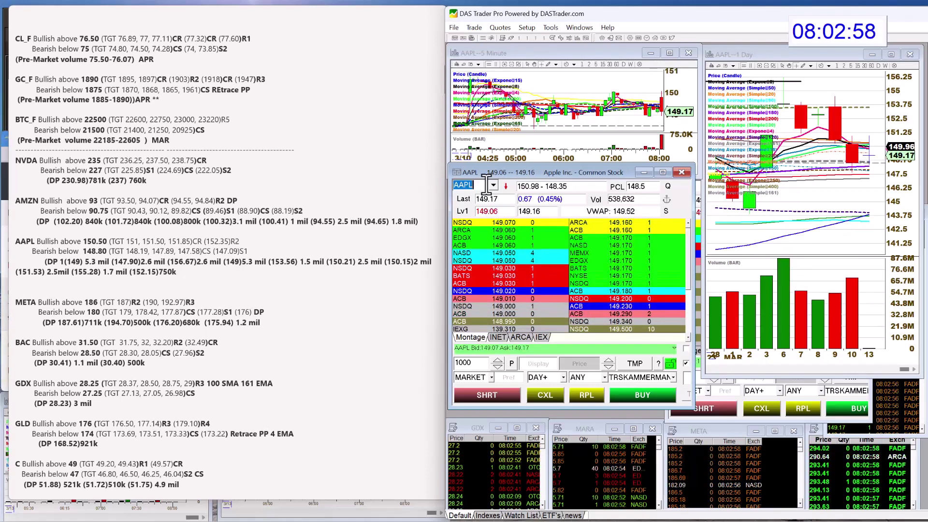
pyautogui.write('META')
pyautogui.press('Return')
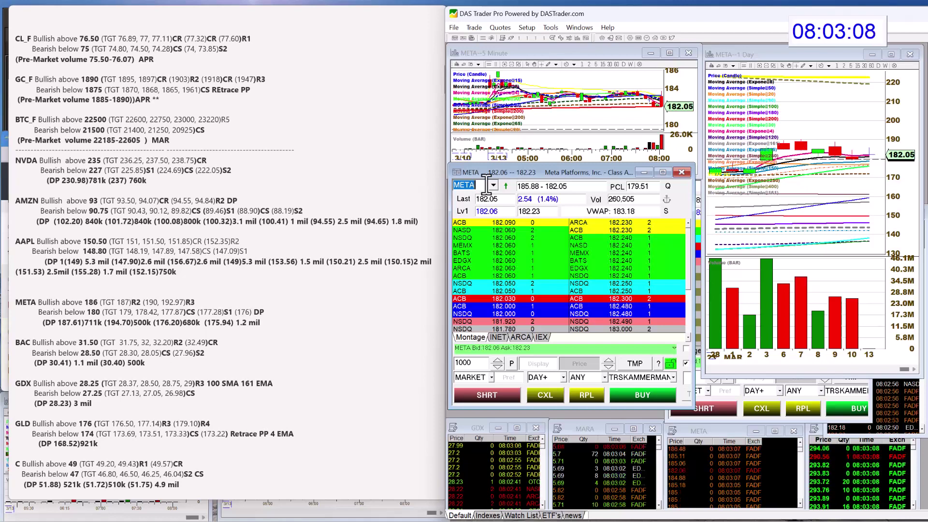
pyautogui.write('BAC')
pyautogui.press('Return')
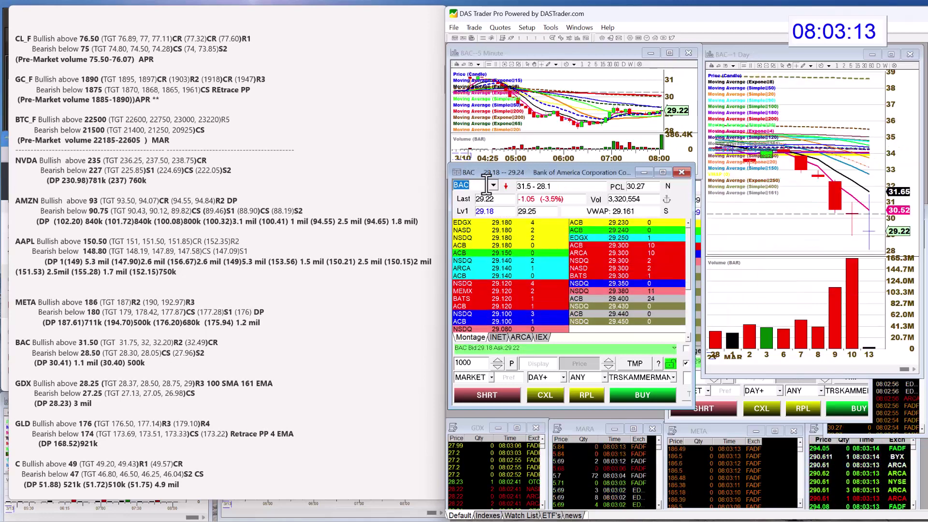
pyautogui.write('GDX')
pyautogui.press('Return')
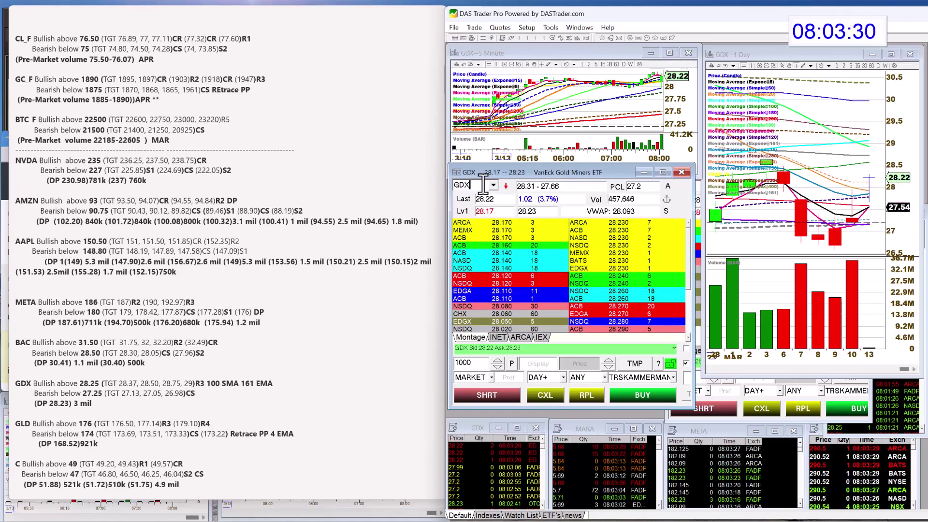
pyautogui.write('GLD')
# - Load GLD, then C, then WFC into the montage and charts
pyautogui.press('Return')
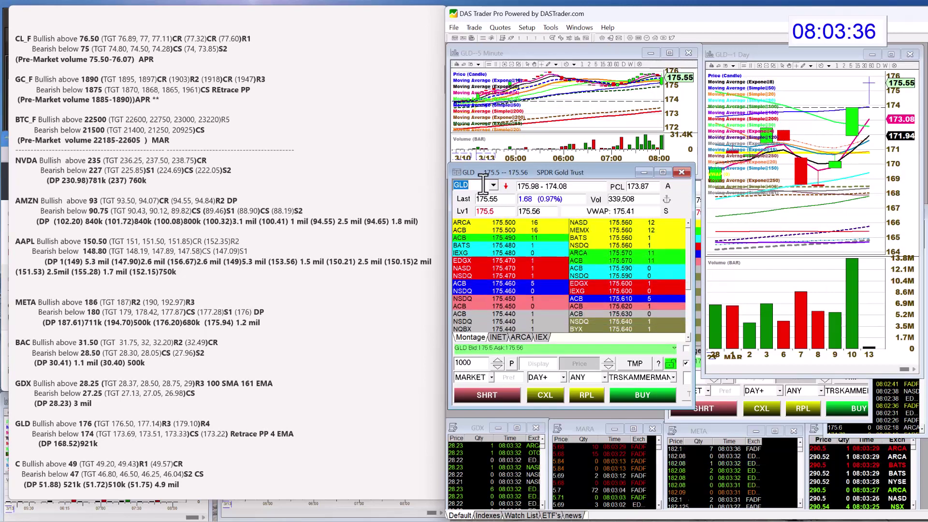
pyautogui.scroll(-2, 295, 353)
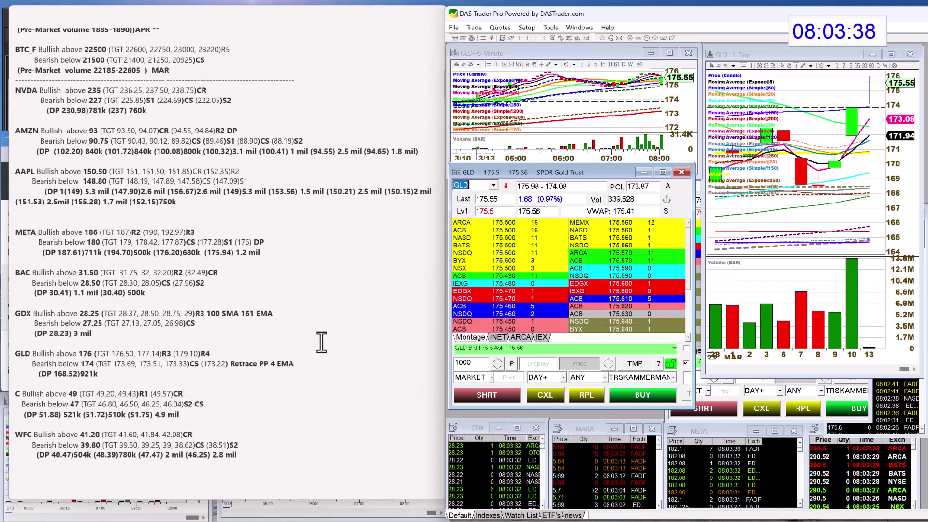
pyautogui.click(478, 185)
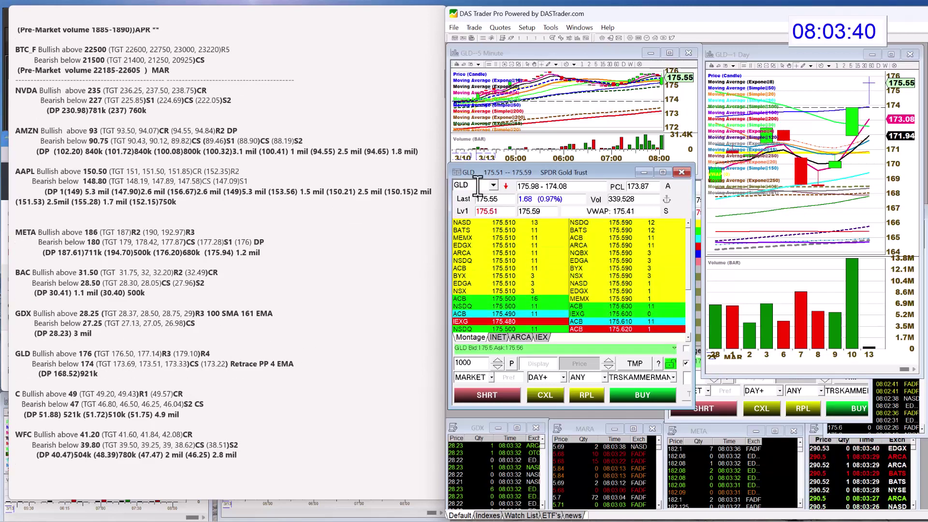
pyautogui.press('BackSpace')
pyautogui.press('BackSpace')
pyautogui.press('BackSpace')
pyautogui.write('C')
pyautogui.press('Return')
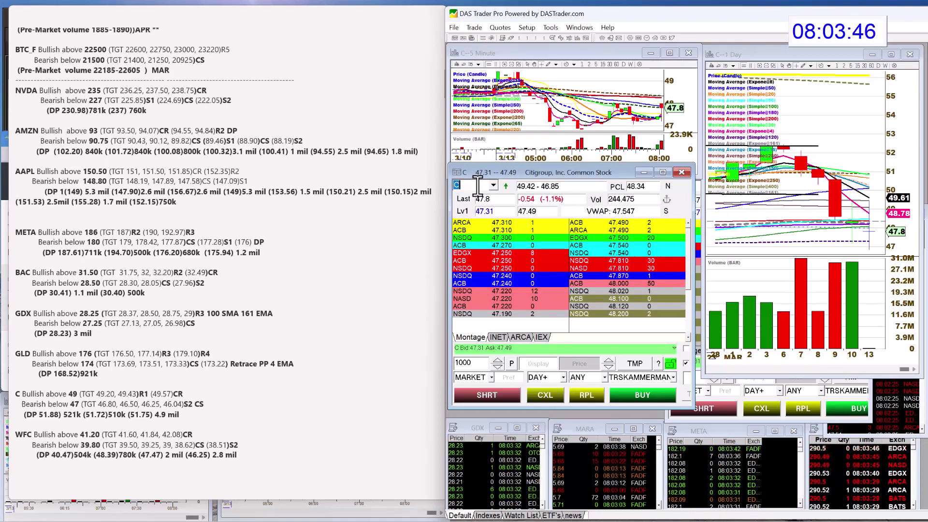
pyautogui.write('WFC')
pyautogui.press('Return')
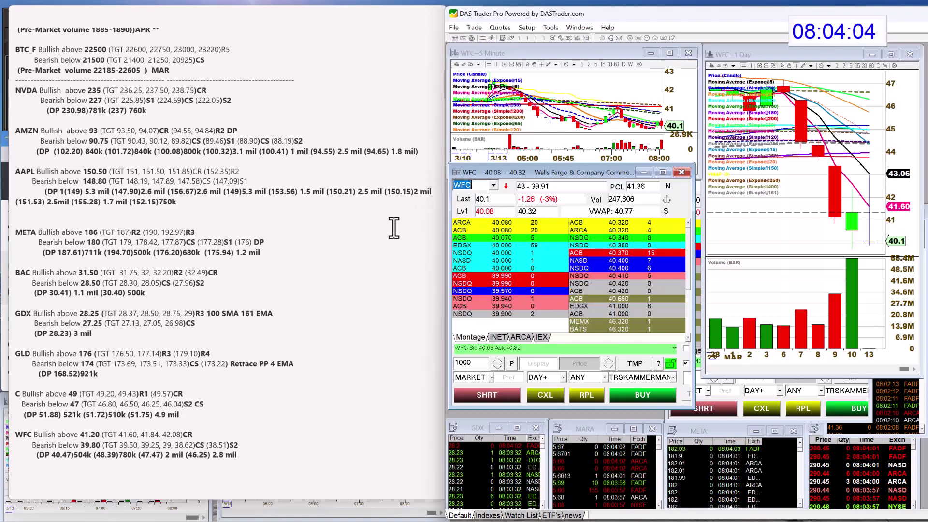
pyautogui.scroll(5, 394, 227)
pyautogui.scroll(10, 394, 227)
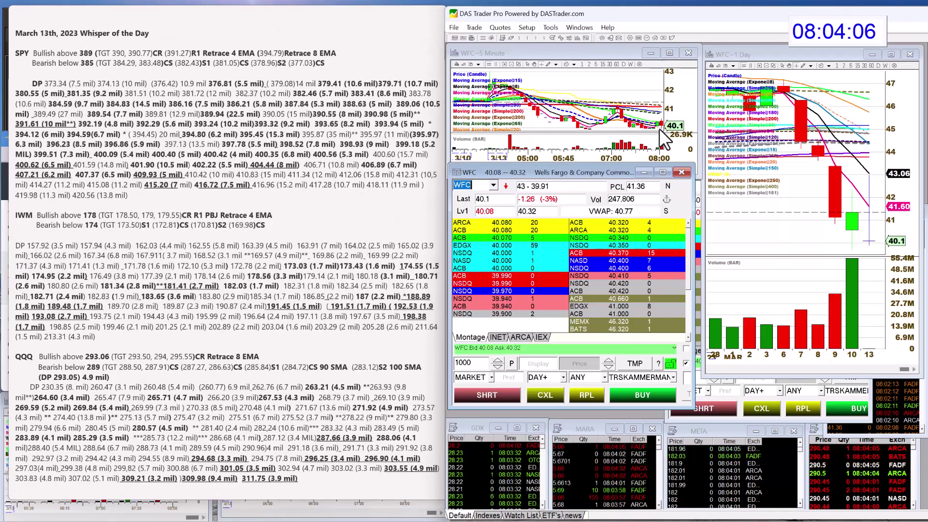